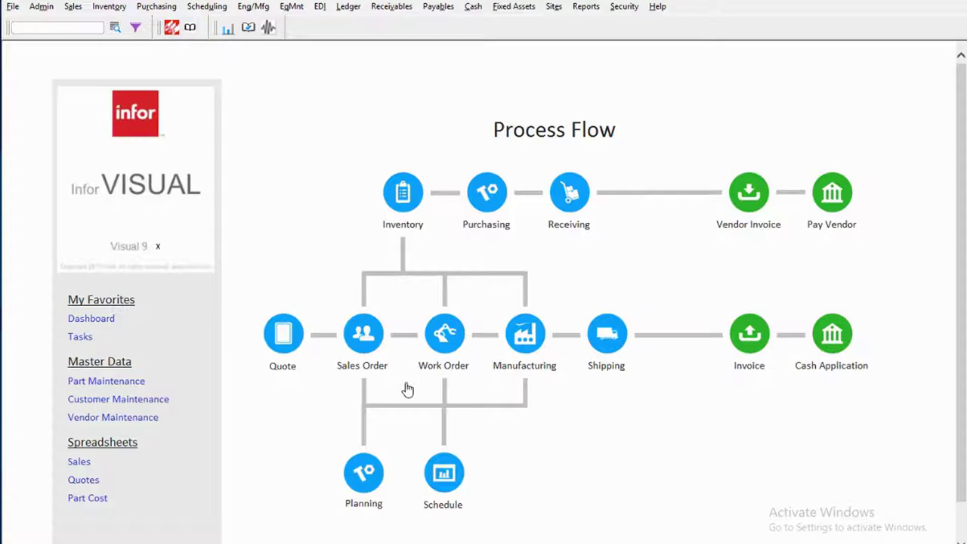
Open the Material Planning Window for part R6676 from the Inventory menu.
{"action": "left_click", "coordinate": [112, 9]}
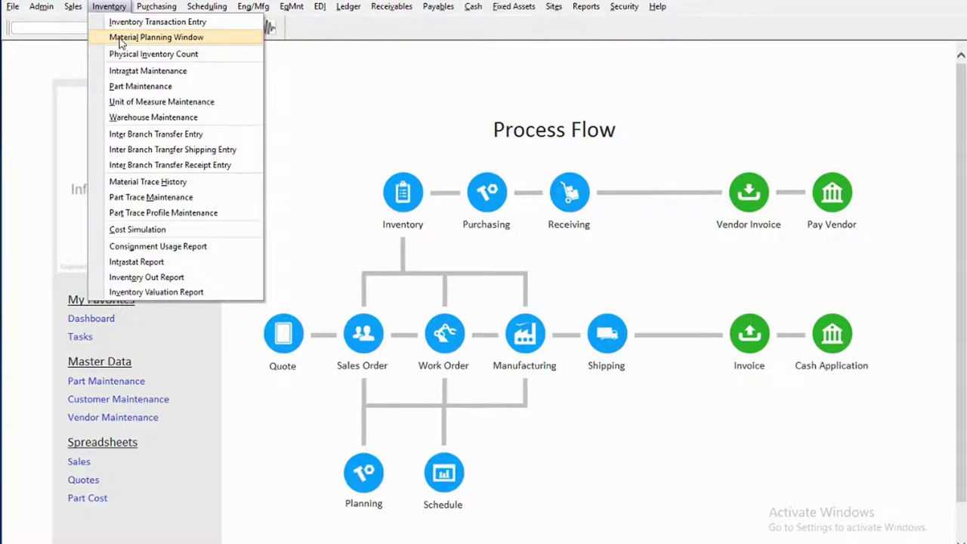
{"action": "left_click", "coordinate": [121, 39]}
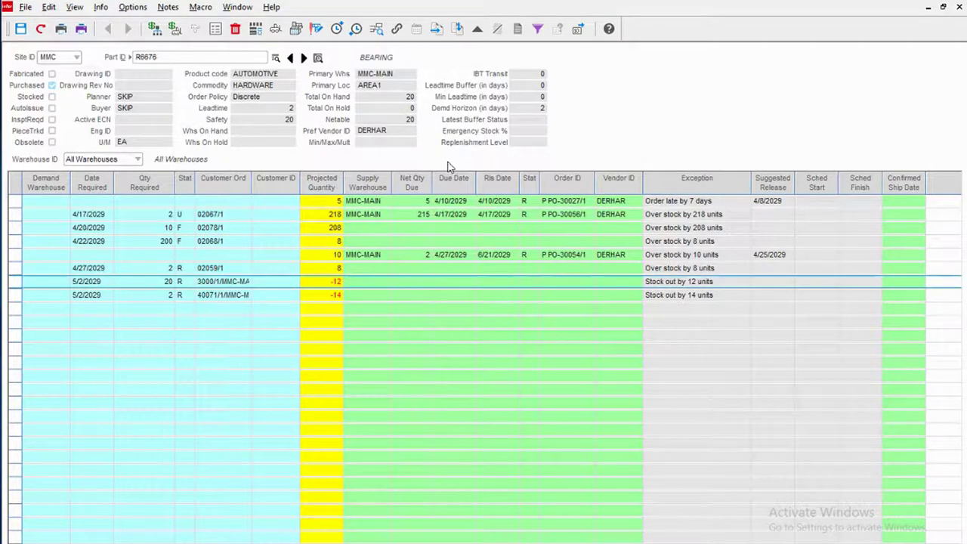
Bring up the grid's context menu to reach Vendors Supplying This Part for R6676.
{"action": "right_click", "coordinate": [588, 164]}
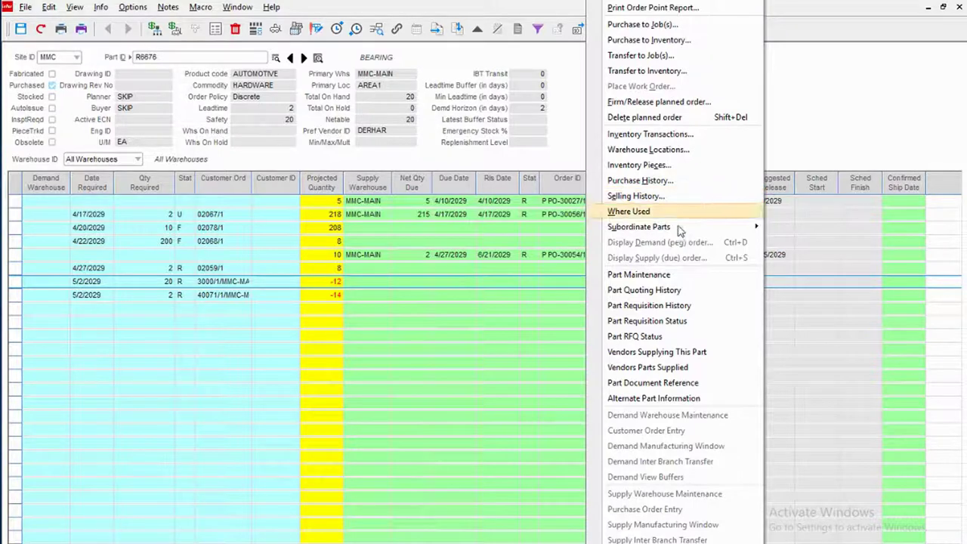
{"action": "mouse_move", "coordinate": [680, 232]}
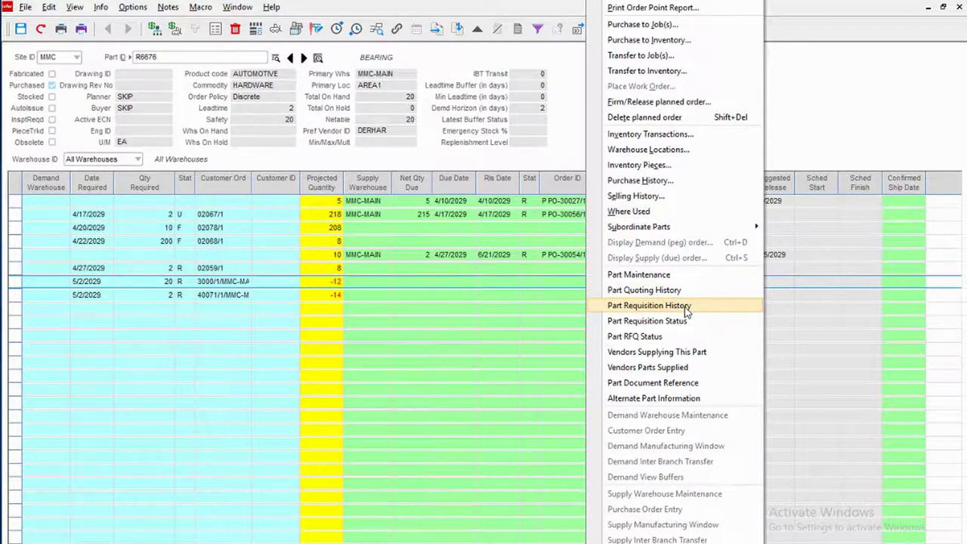
List R6676's supplying vendors and review DERHAR's quantity price breaks.
{"action": "left_click", "coordinate": [670, 354]}
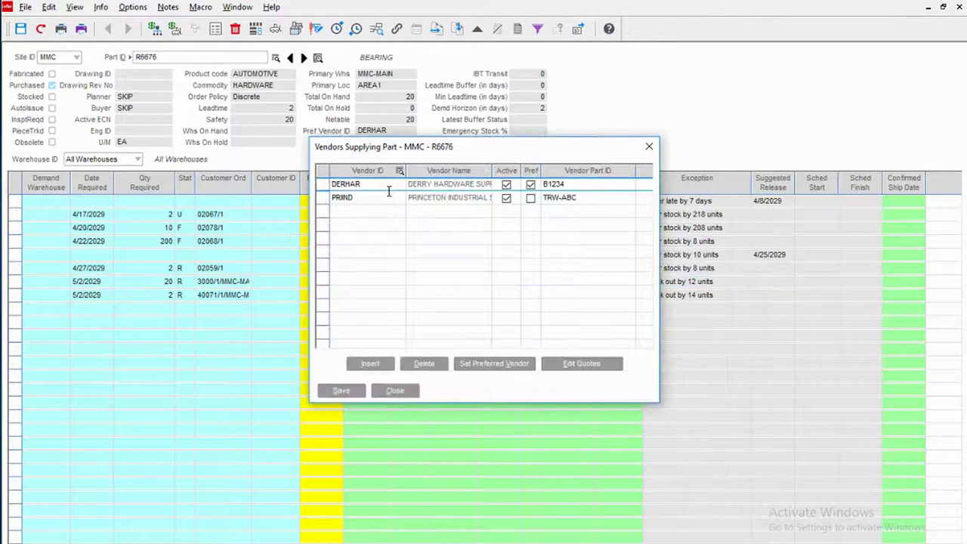
{"action": "left_click", "coordinate": [321, 186]}
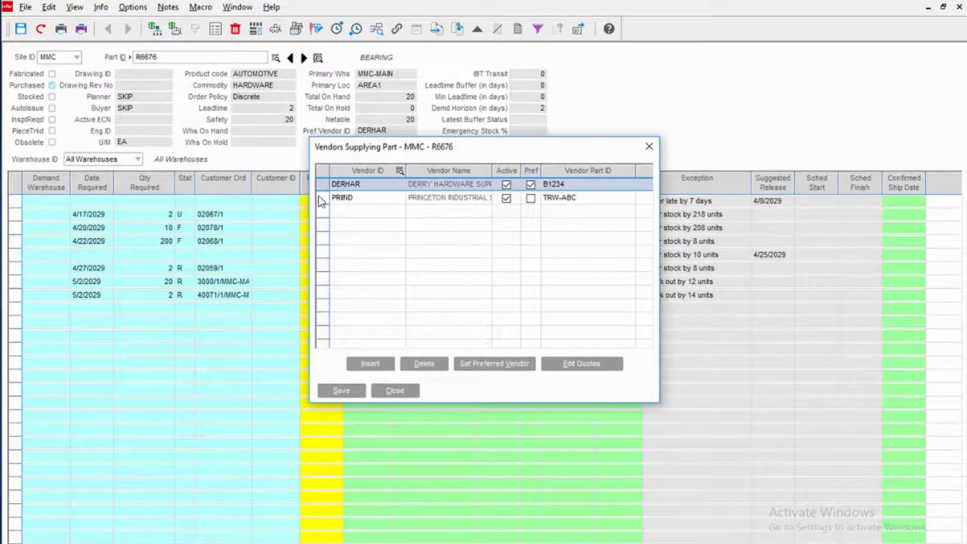
{"action": "left_click", "coordinate": [585, 364]}
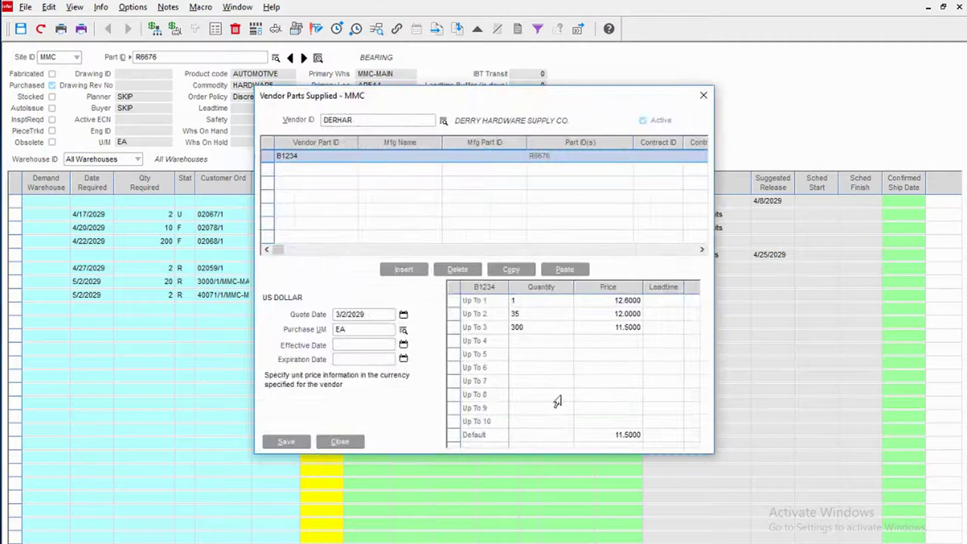
{"action": "left_click", "coordinate": [703, 95]}
Review PRIND's quantity price breaks, then close the supplying-vendors list.
{"action": "left_click", "coordinate": [329, 198]}
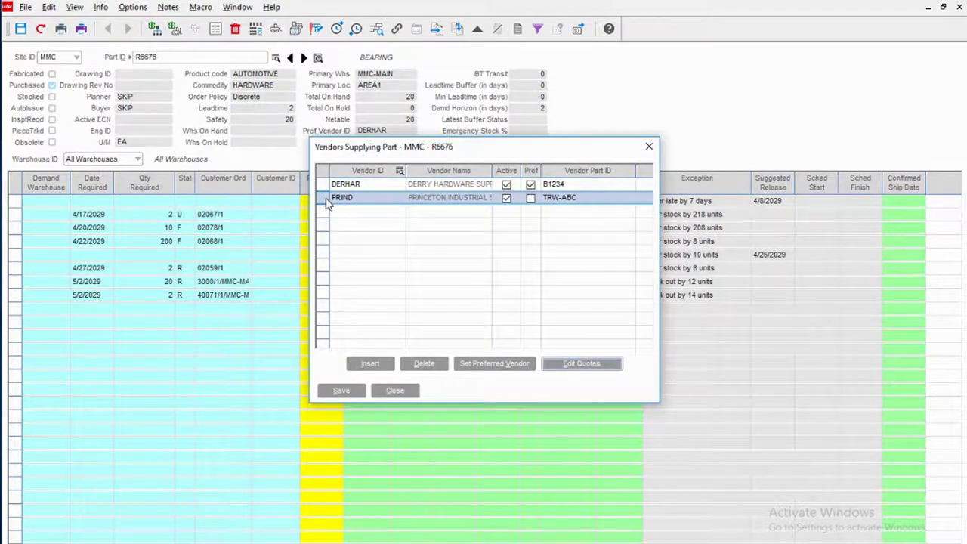
{"action": "left_click", "coordinate": [601, 365]}
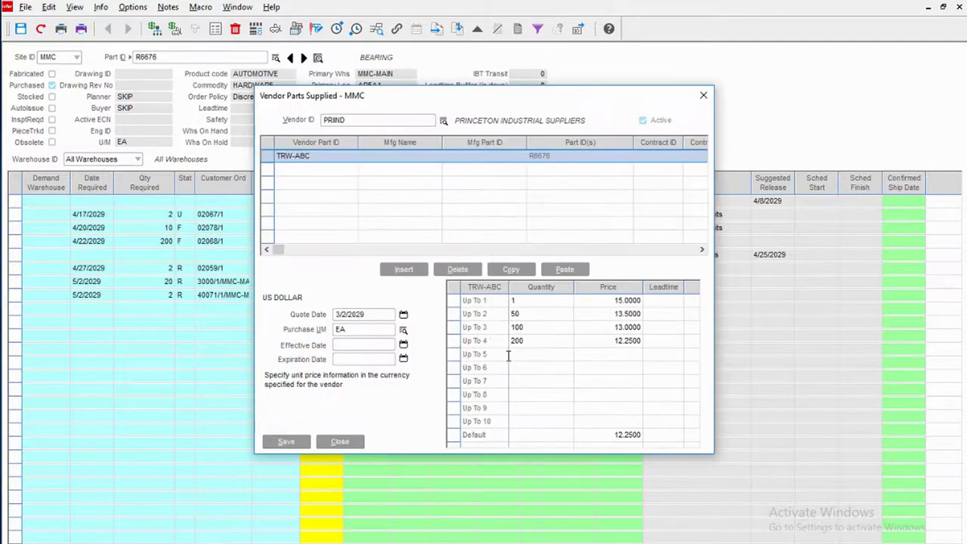
{"action": "left_click", "coordinate": [704, 95]}
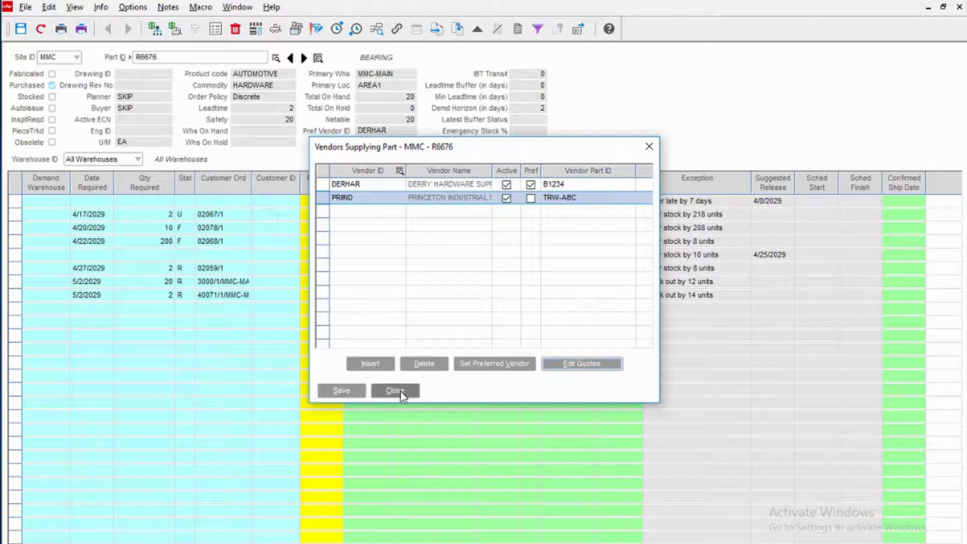
{"action": "left_click", "coordinate": [396, 391]}
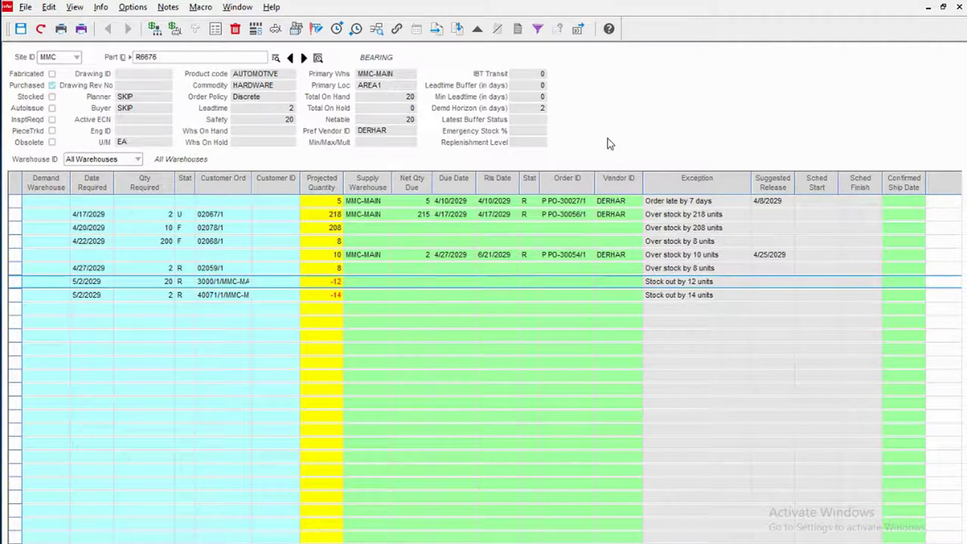
Show the Part View and Vendor View panels, with Part View listing R6676's info table.
{"action": "left_click", "coordinate": [75, 7]}
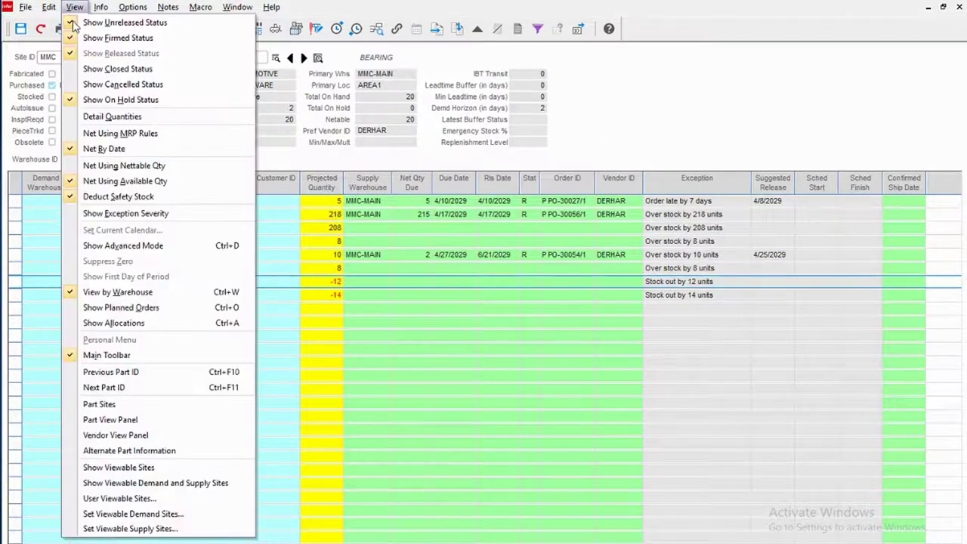
{"action": "left_click", "coordinate": [68, 323]}
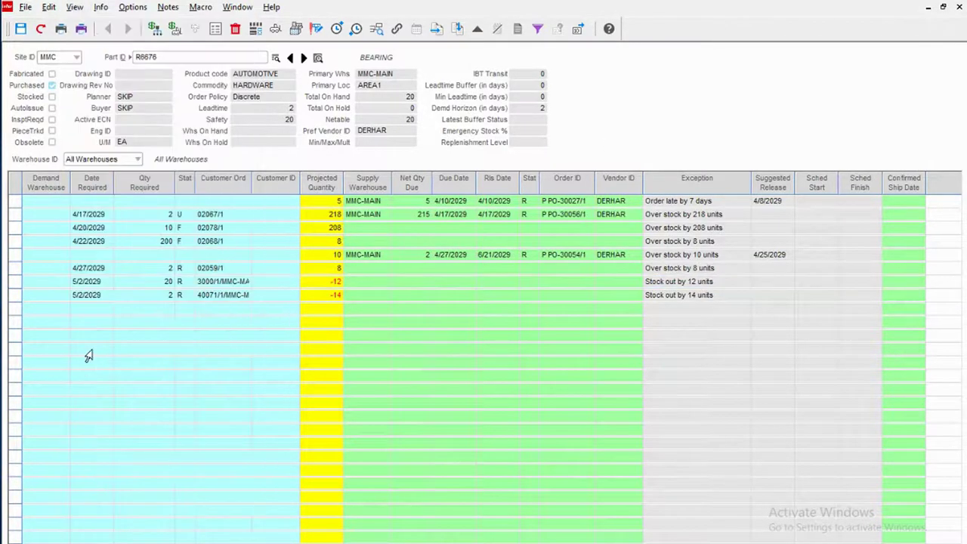
{"action": "left_click", "coordinate": [75, 8]}
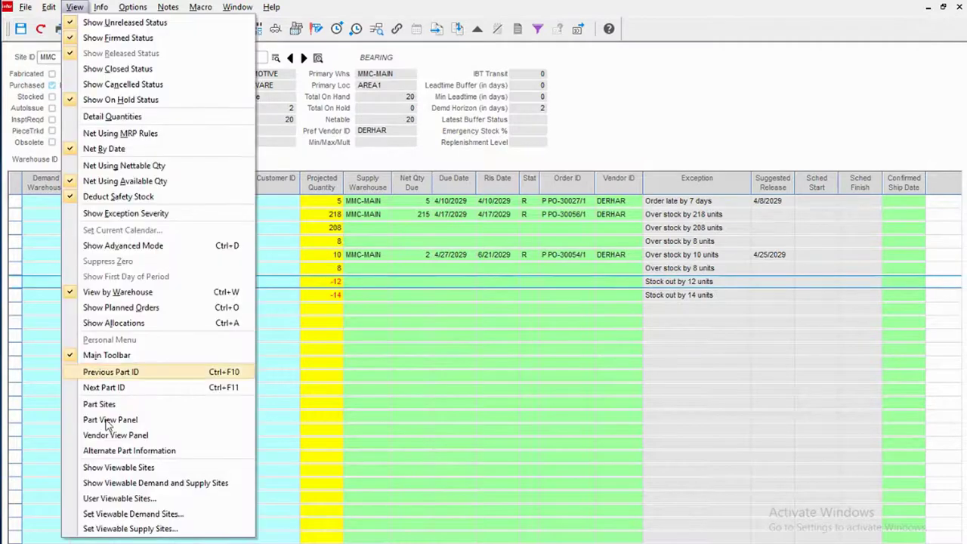
{"action": "left_click", "coordinate": [108, 420]}
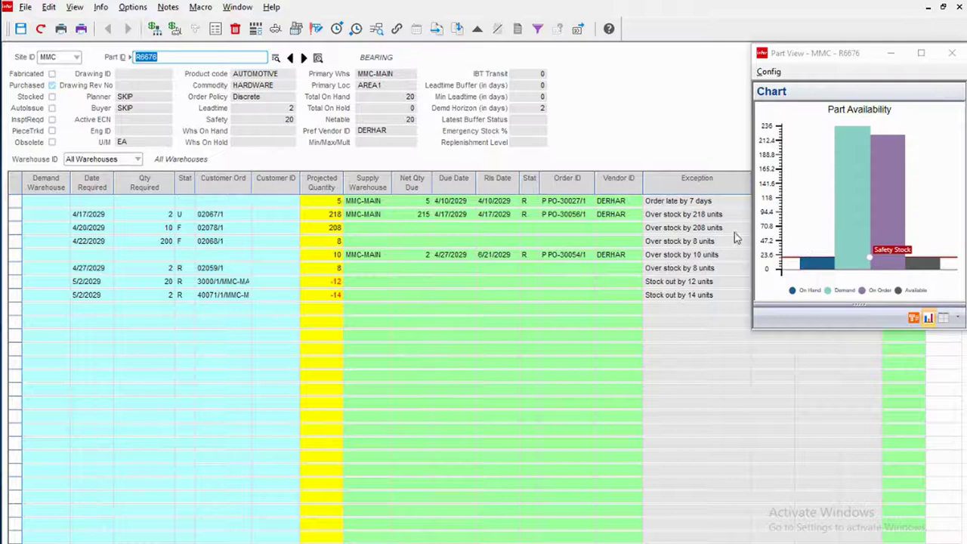
{"action": "left_click", "coordinate": [74, 8]}
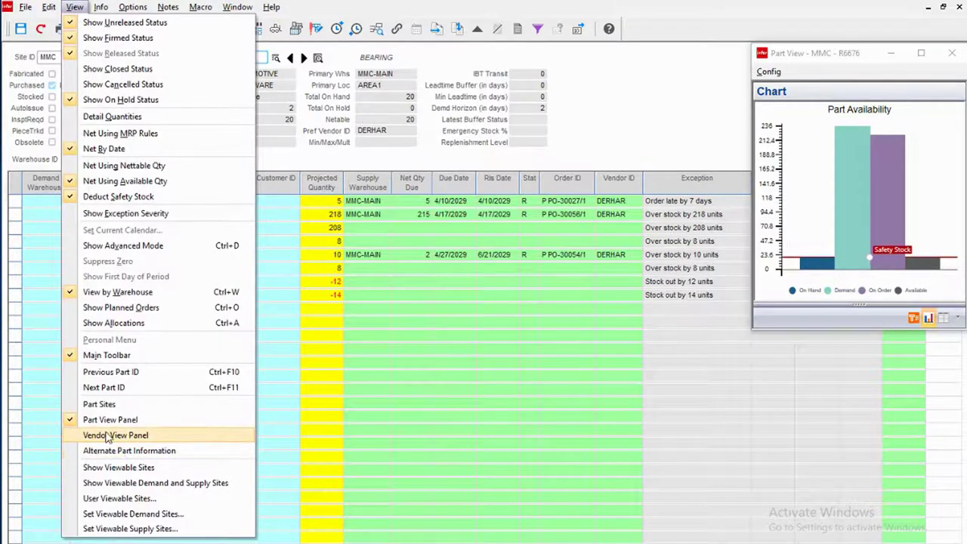
{"action": "left_click", "coordinate": [136, 436]}
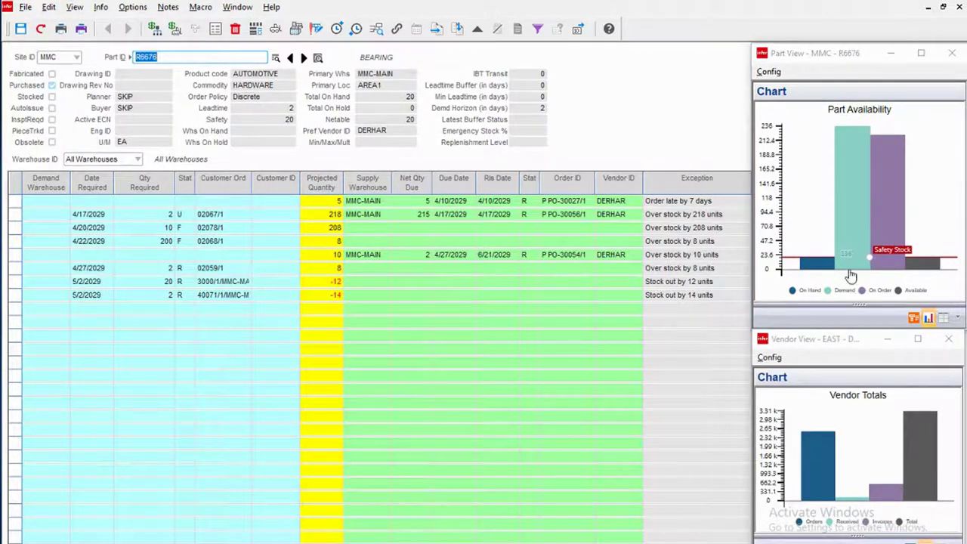
{"action": "left_click", "coordinate": [943, 318]}
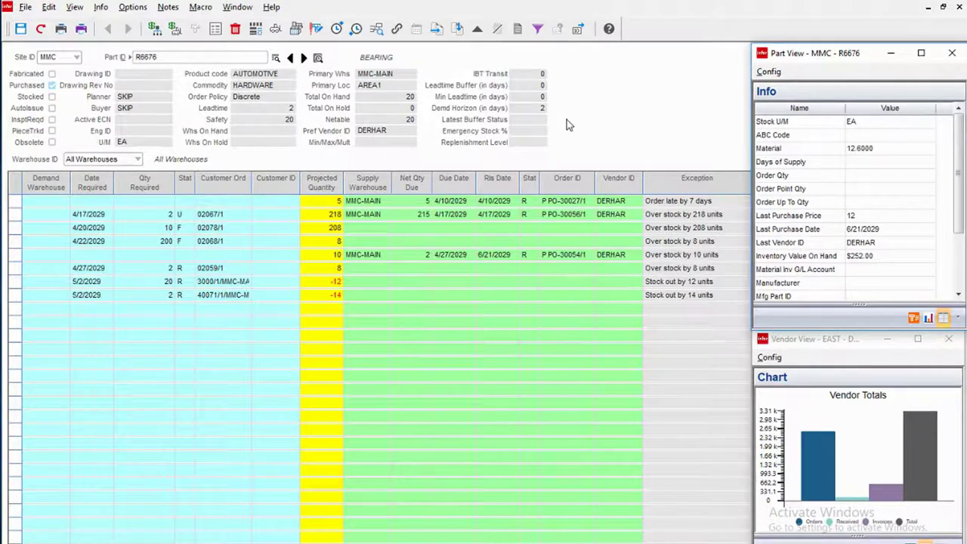
Return the Part View panel to R6676's Part Availability chart with its Safety Stock line.
{"action": "right_click", "coordinate": [564, 146]}
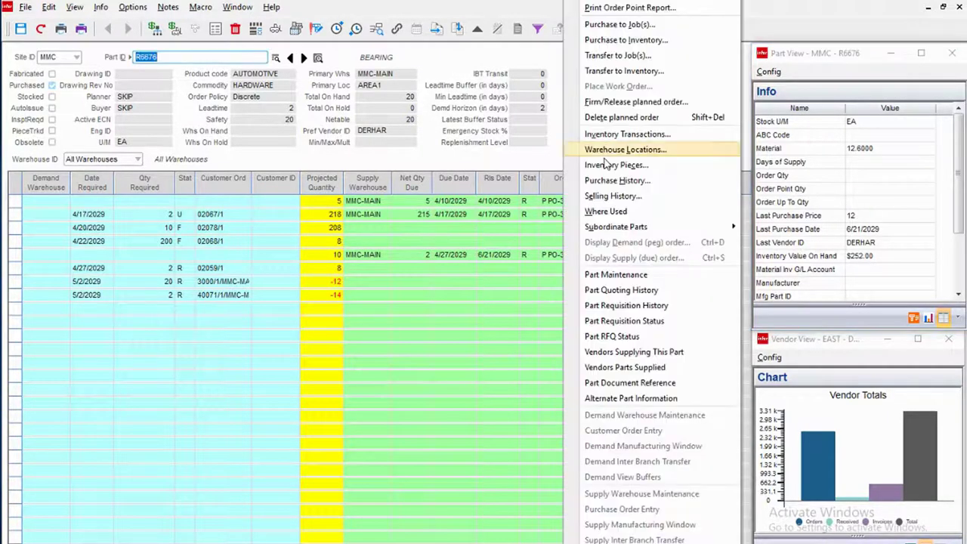
{"action": "left_click", "coordinate": [541, 68]}
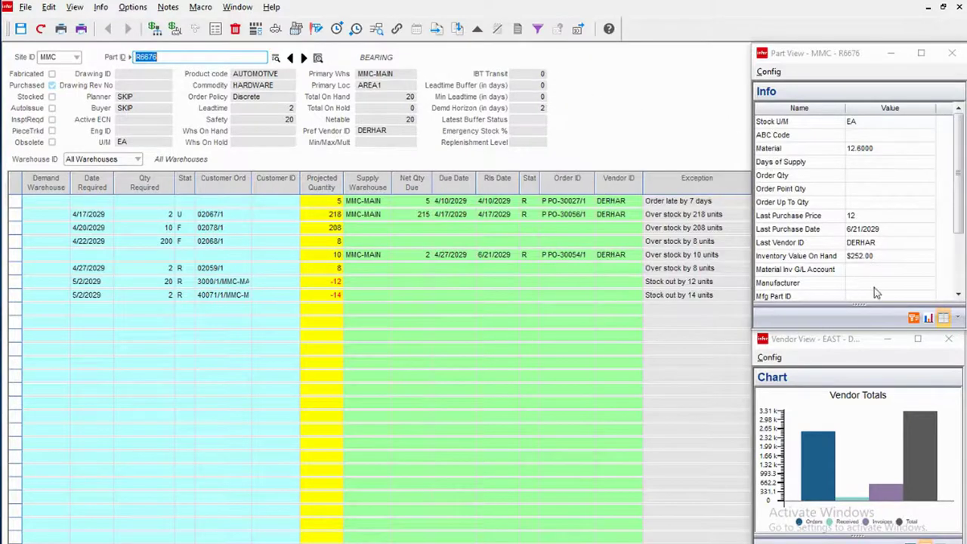
{"action": "left_click", "coordinate": [928, 318]}
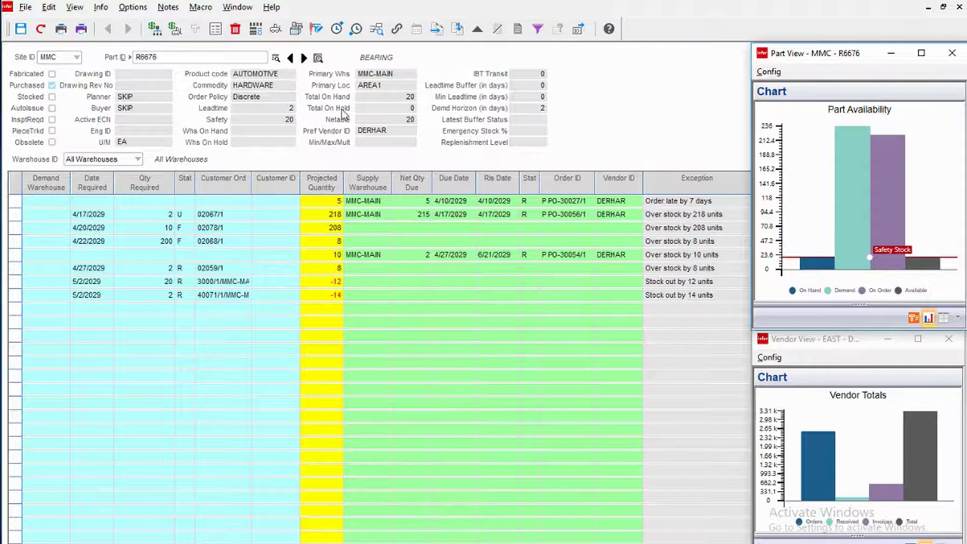
{"action": "left_click", "coordinate": [342, 185]}
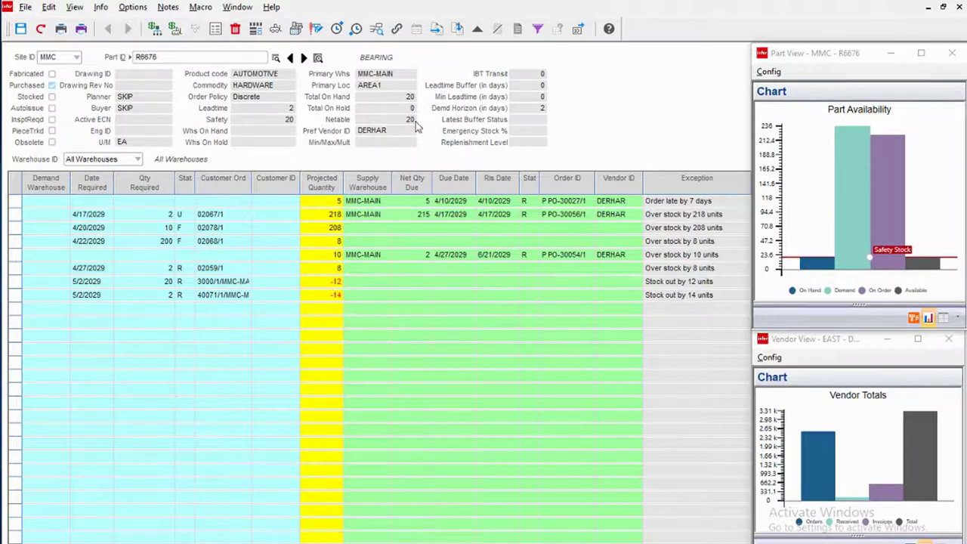
{"action": "left_click", "coordinate": [412, 106]}
{"action": "left_click_drag", "start_coordinate": [23, 283], "coordinate": [24, 301]}
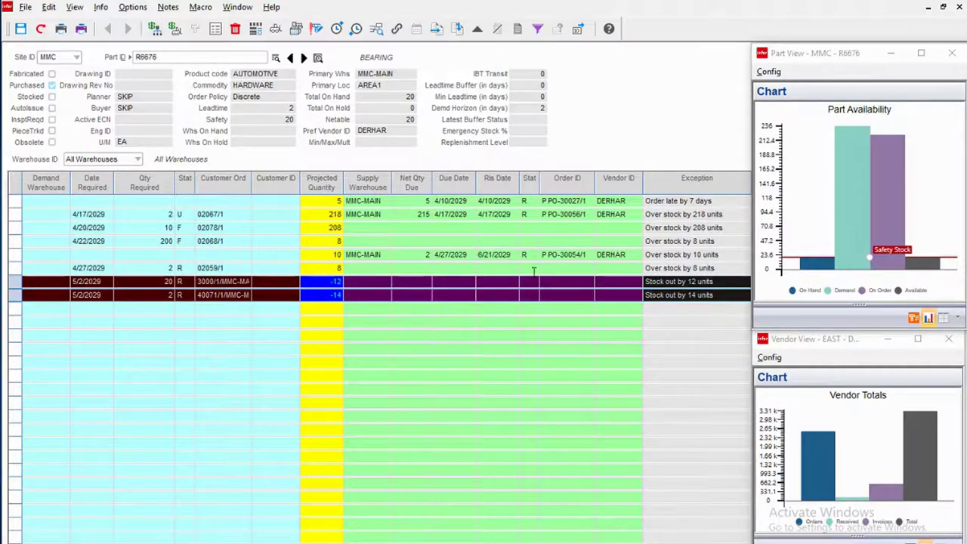
{"action": "left_click", "coordinate": [588, 215]}
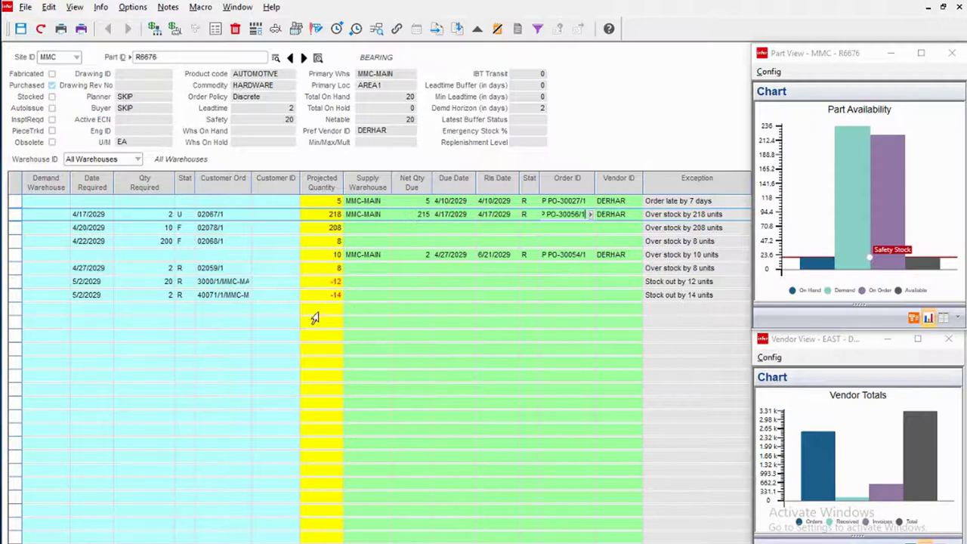
Open purchase order PO-30056 and check its vendor contact details.
{"action": "left_click", "coordinate": [590, 215]}
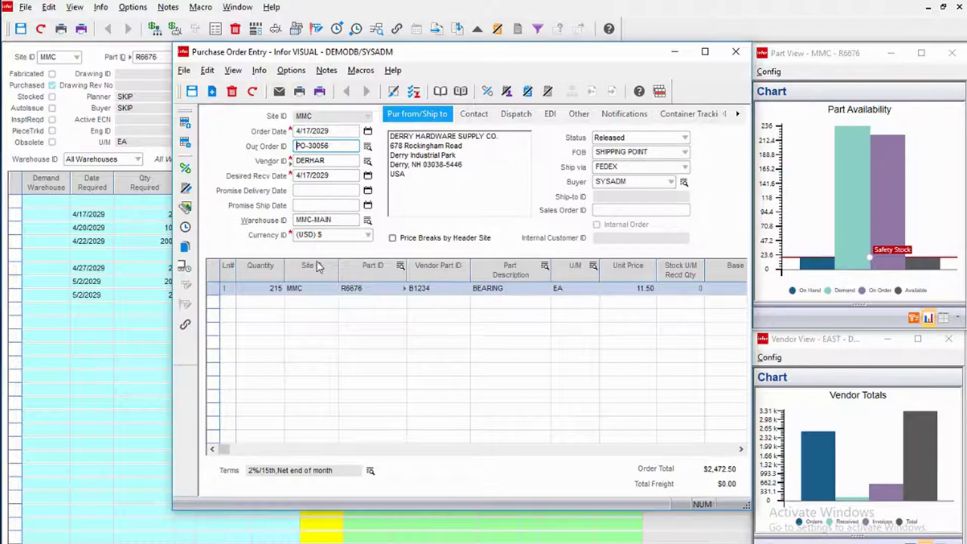
{"action": "left_click", "coordinate": [471, 114]}
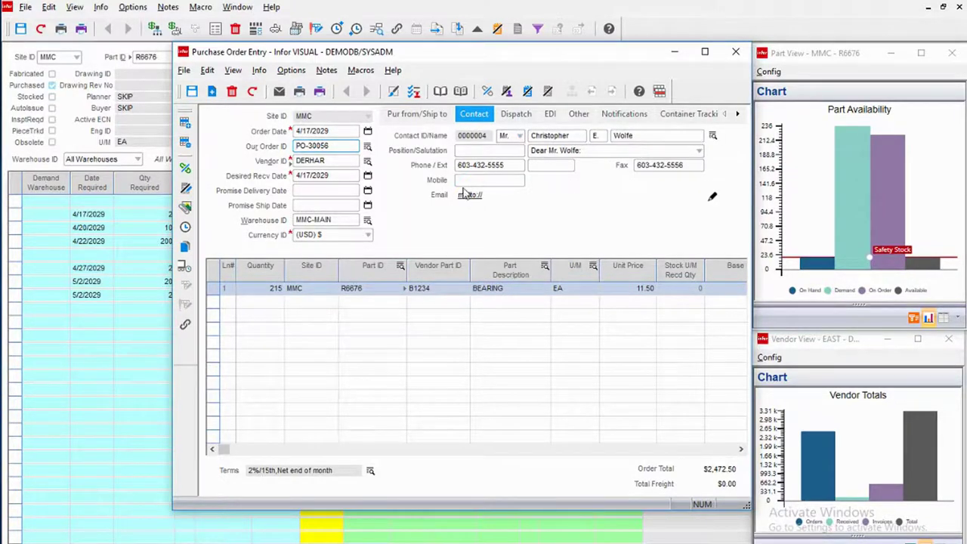
{"action": "left_click", "coordinate": [411, 115]}
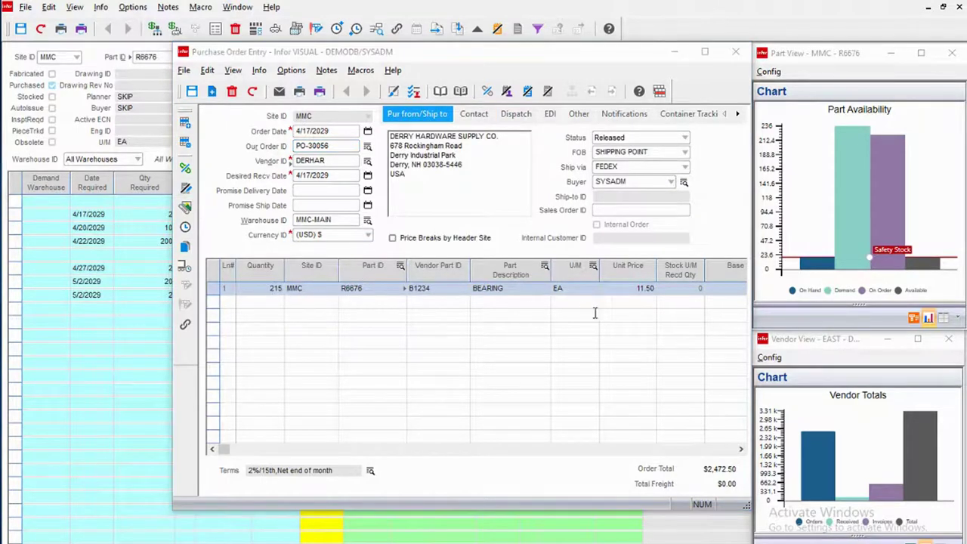
Change the R6676 line quantity from 215 to 230 and save the order.
{"action": "left_click", "coordinate": [272, 289]}
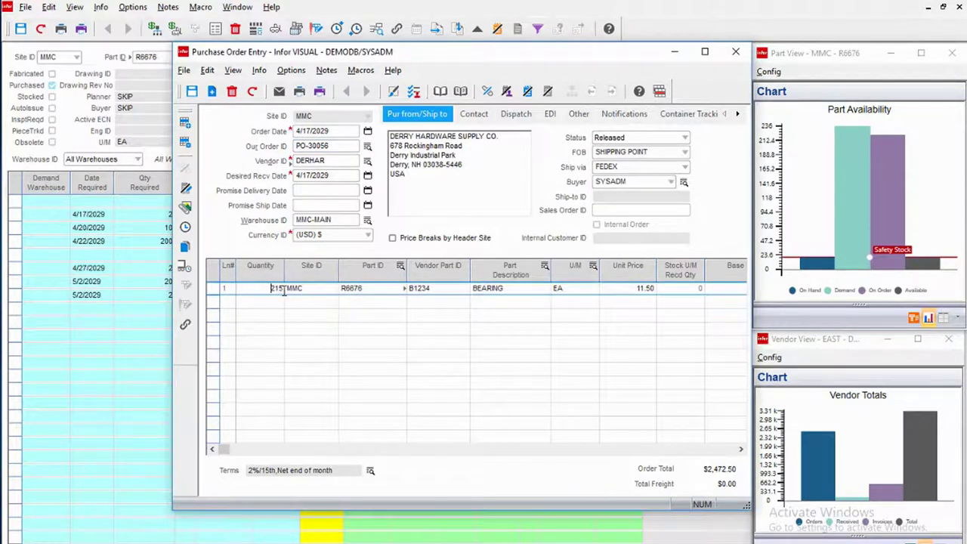
{"action": "double_click", "coordinate": [276, 290]}
{"action": "type", "text": "230"}
{"action": "left_click", "coordinate": [191, 91]}
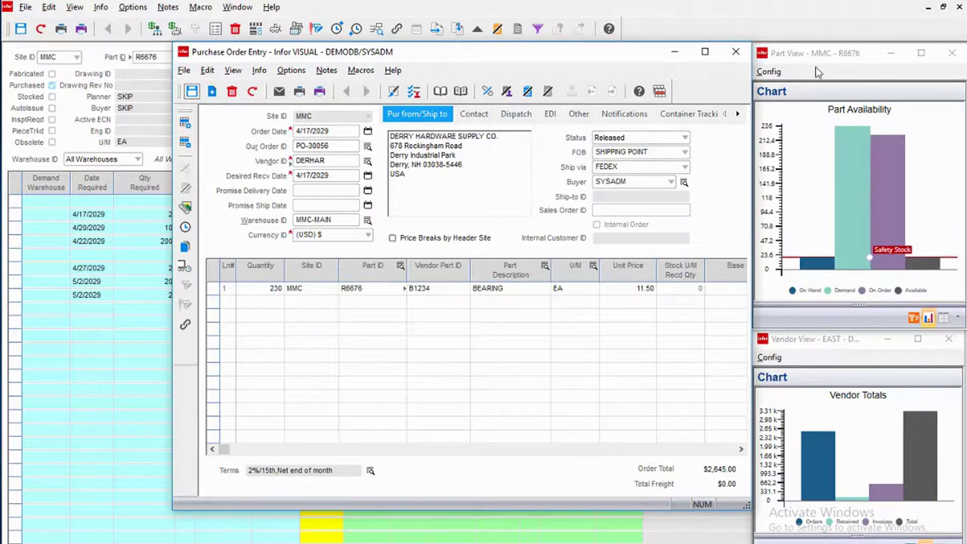
Close PO-30056, refresh R6676's plan so exceptions show over stock, and clear the Part ID.
{"action": "left_click", "coordinate": [736, 53]}
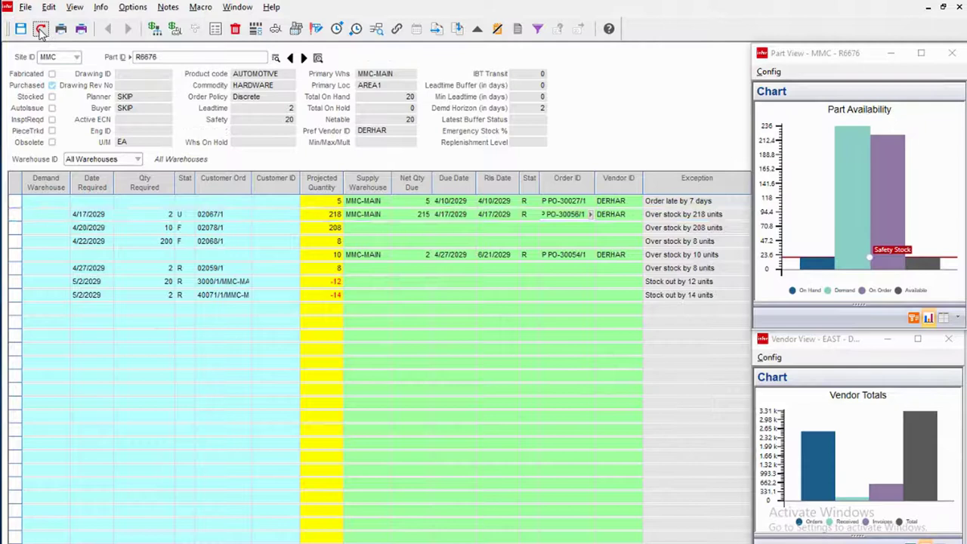
{"action": "left_click", "coordinate": [41, 29]}
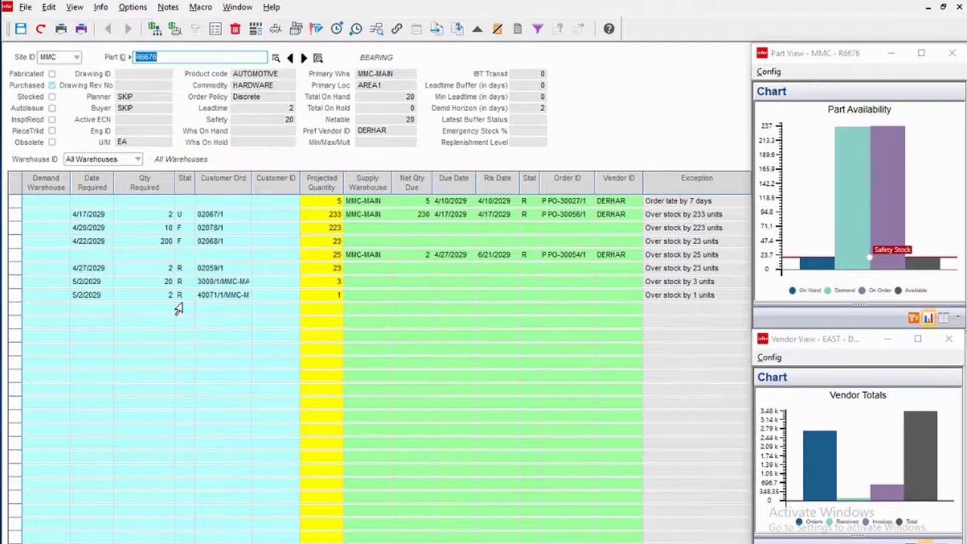
{"action": "left_click", "coordinate": [222, 211]}
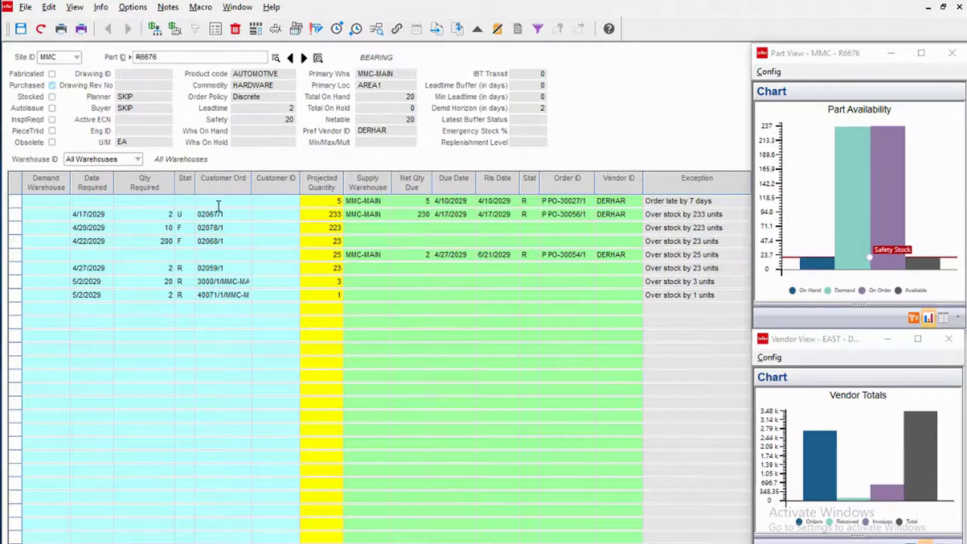
{"action": "left_click", "coordinate": [176, 58]}
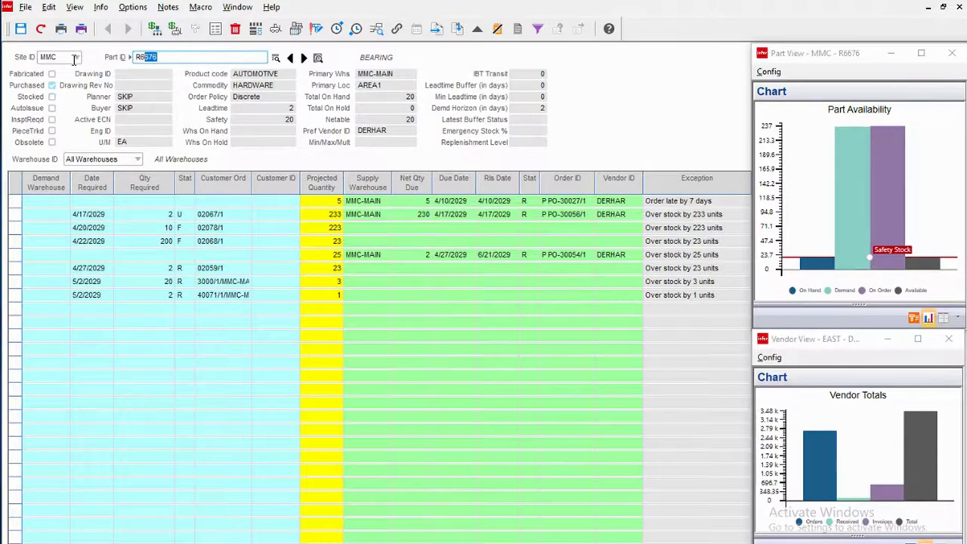
{"action": "key", "text": "BackSpace"}
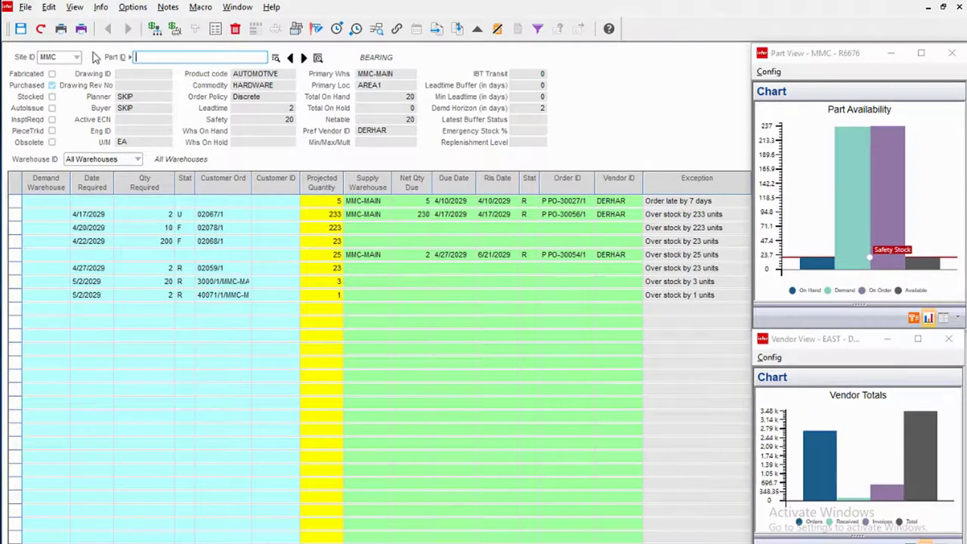
Empty the Material Planning Window with the Clear toolbar button so no part is loaded.
{"action": "left_click", "coordinate": [41, 30]}
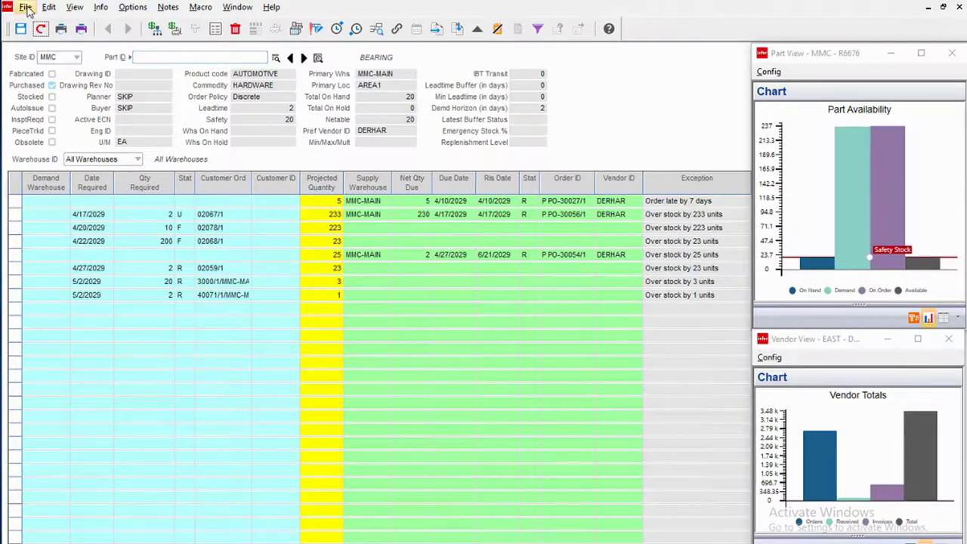
{"action": "left_click", "coordinate": [25, 8]}
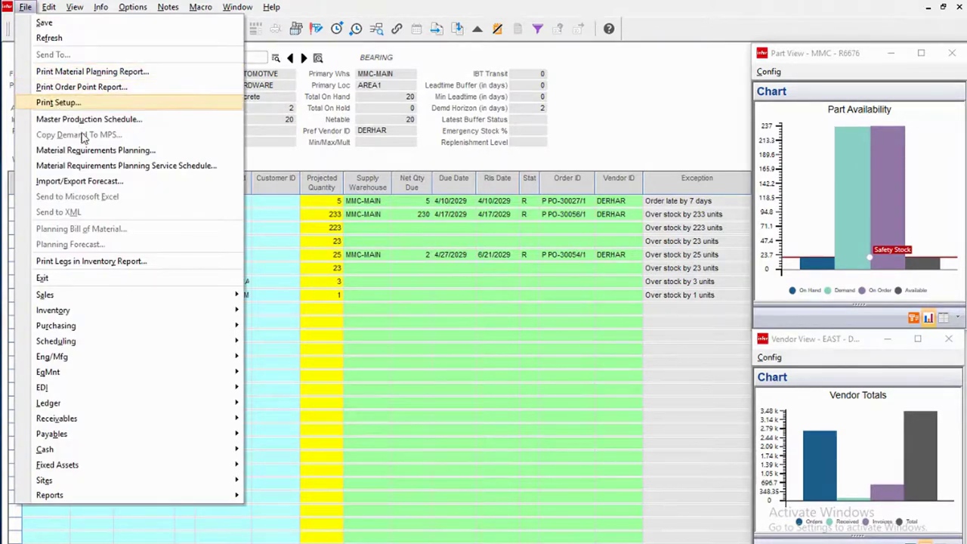
{"action": "left_click", "coordinate": [377, 19]}
{"action": "left_click", "coordinate": [189, 58]}
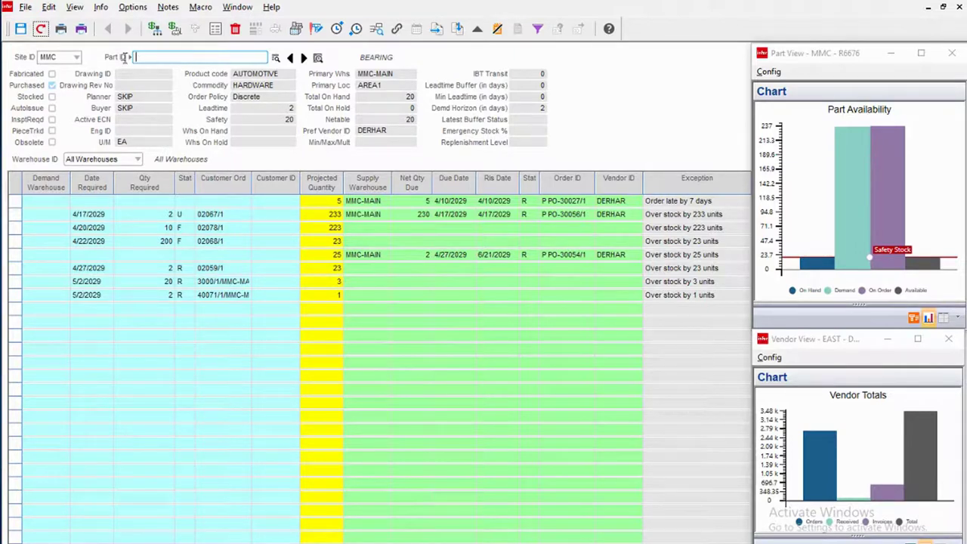
{"action": "left_click", "coordinate": [41, 30]}
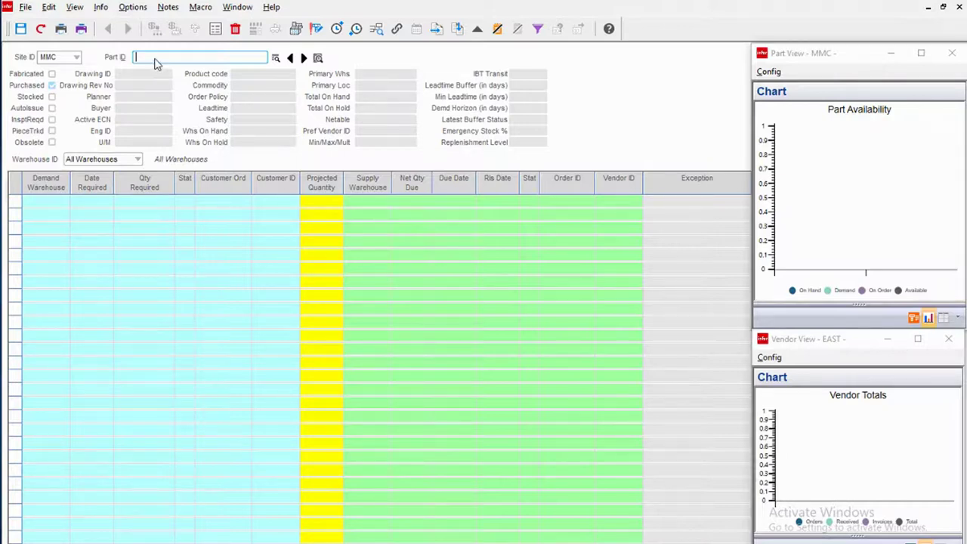
Search for the buyer's Purchased parts with MRP exceptions across all warehouses.
{"action": "left_click", "coordinate": [318, 59]}
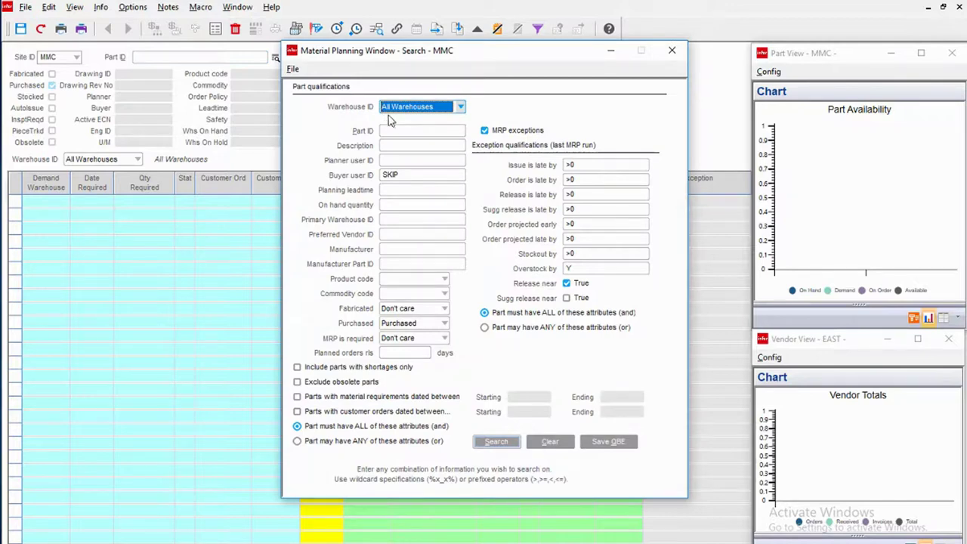
{"action": "left_click", "coordinate": [421, 174]}
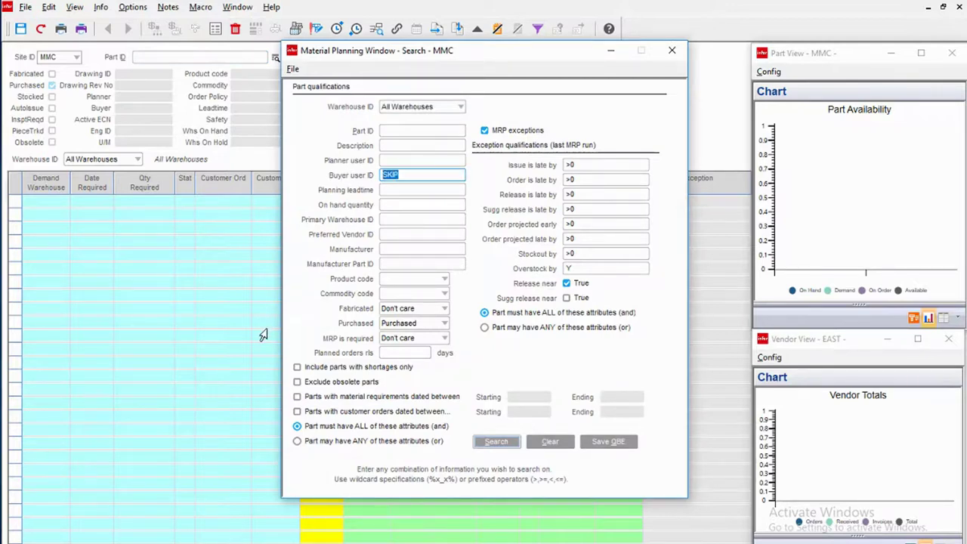
{"action": "left_click", "coordinate": [428, 324]}
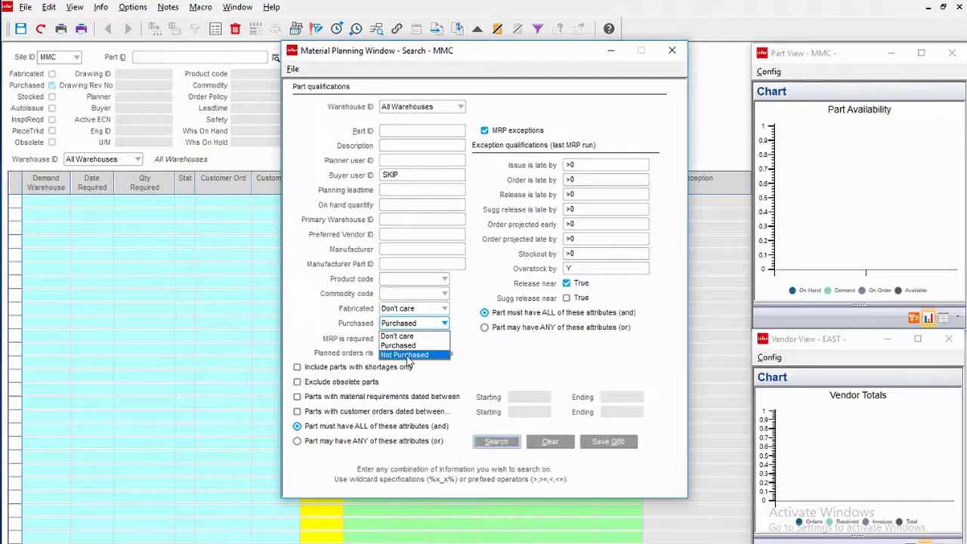
{"action": "left_click", "coordinate": [410, 345]}
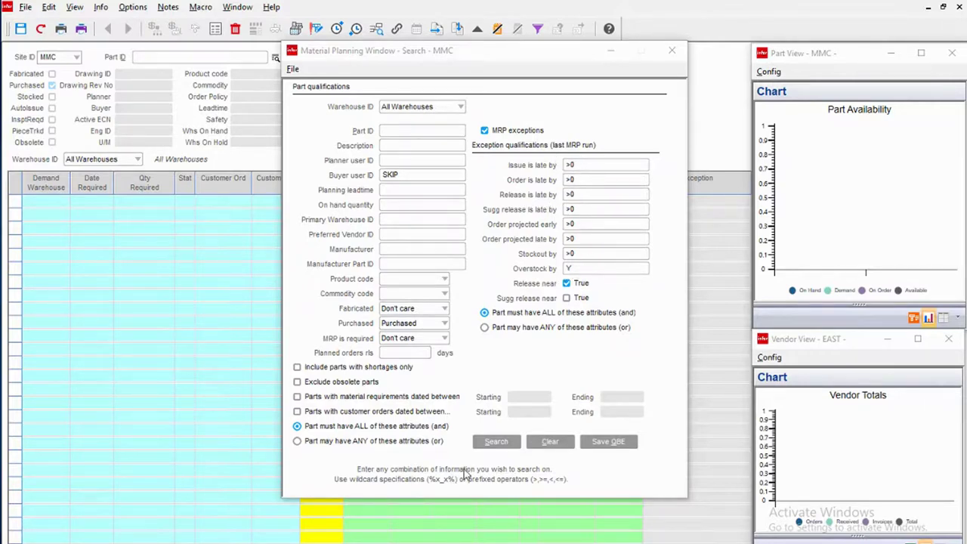
{"action": "left_click", "coordinate": [497, 443]}
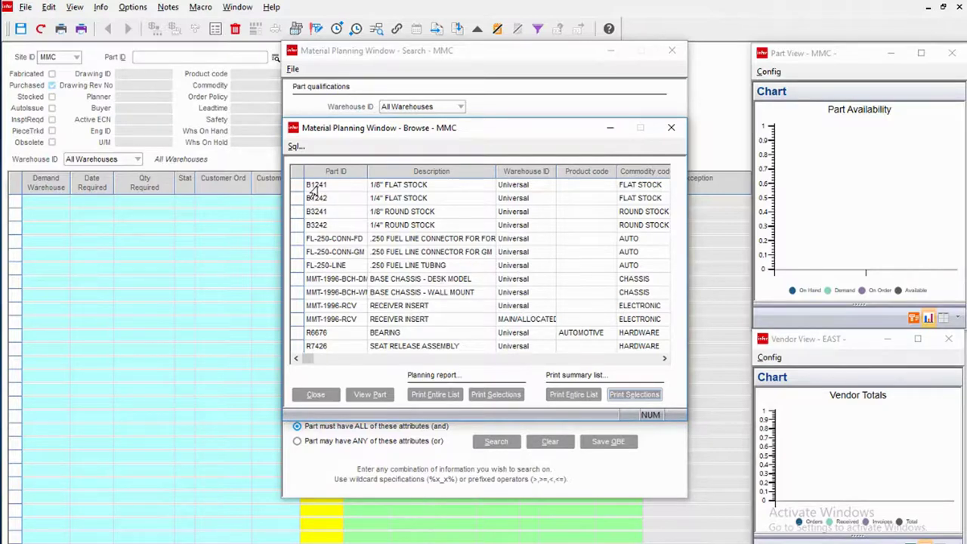
Load part B1241 (1/8" FLAT STOCK) from the browse results into the planning window.
{"action": "double_click", "coordinate": [315, 184]}
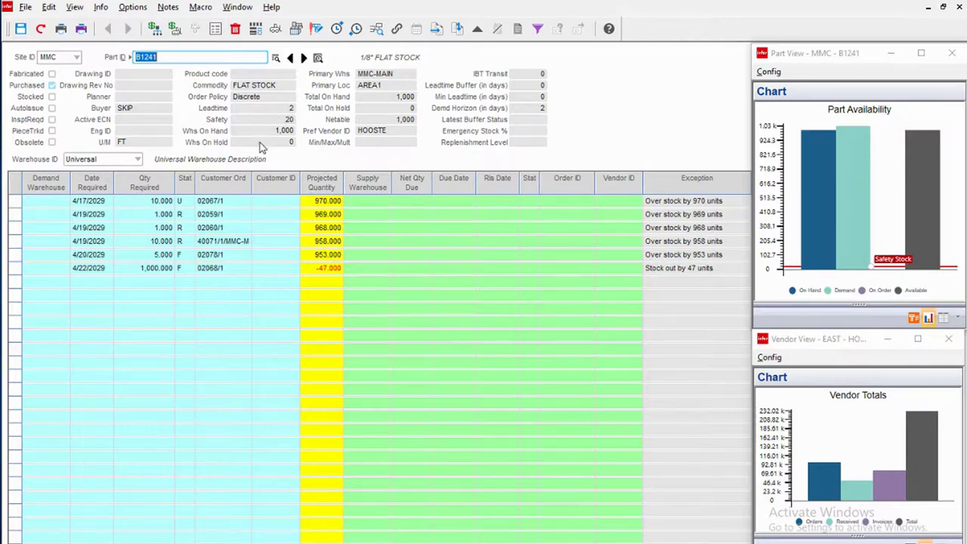
Enter 20 in a field, then advance to exception part B1242, 1/4" FLAT STOCK.
{"action": "left_click", "coordinate": [290, 119]}
{"action": "type", "text": "2"}
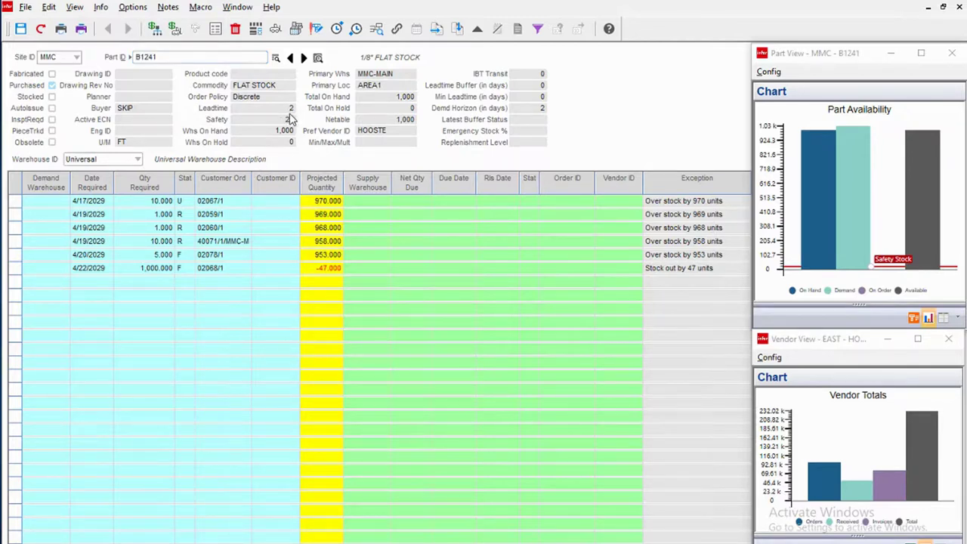
{"action": "type", "text": "0"}
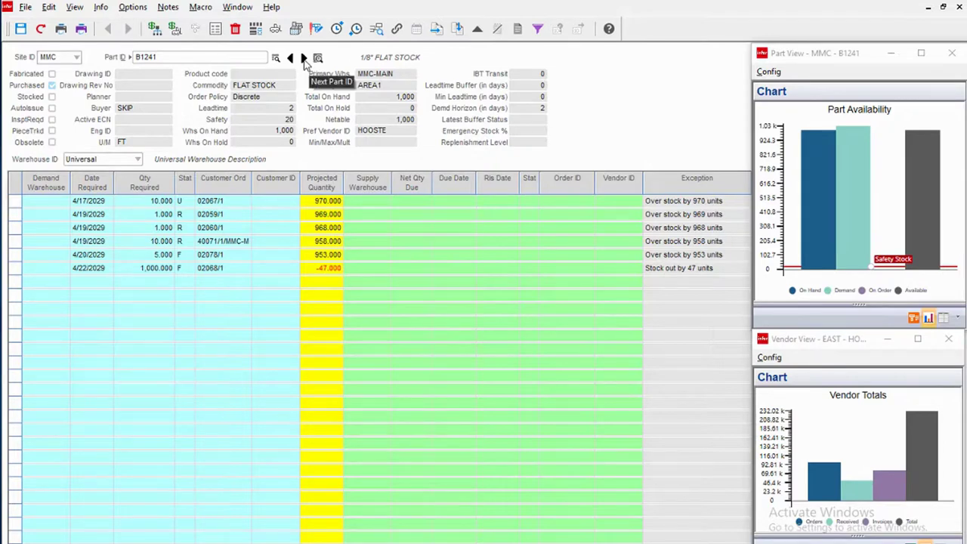
{"action": "left_click", "coordinate": [303, 58]}
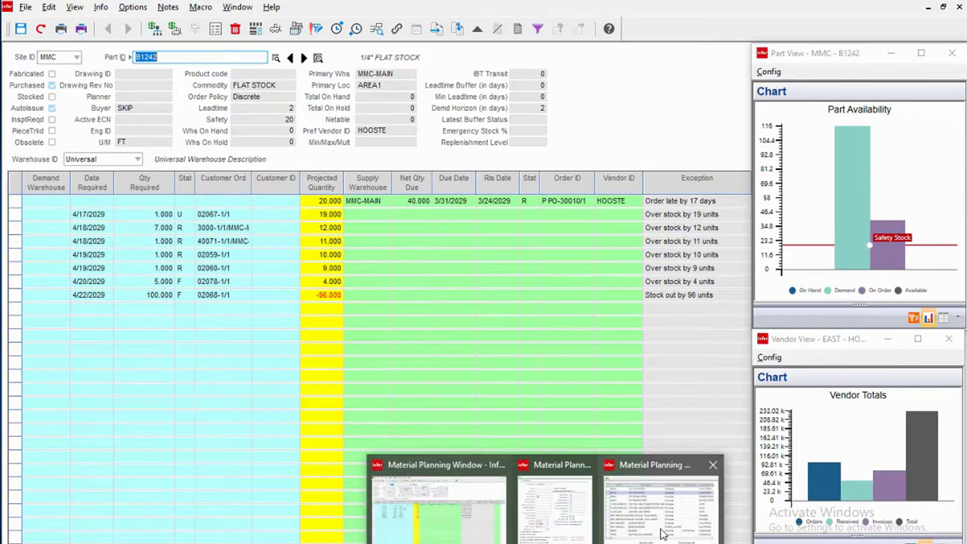
Advance past B3241 to part B3242, 1/4" ROUND STOCK, and close the Browse window.
{"action": "left_click", "coordinate": [662, 531]}
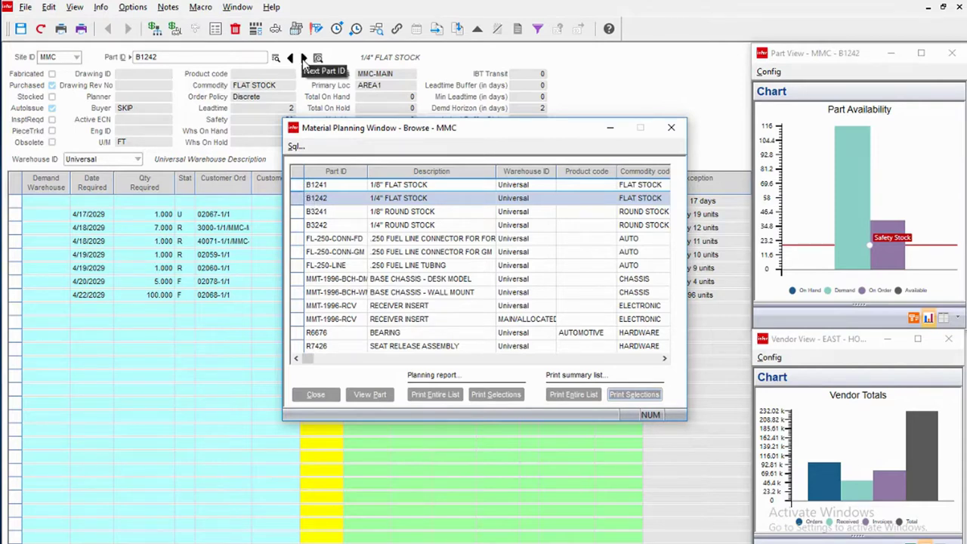
{"action": "left_click", "coordinate": [302, 58]}
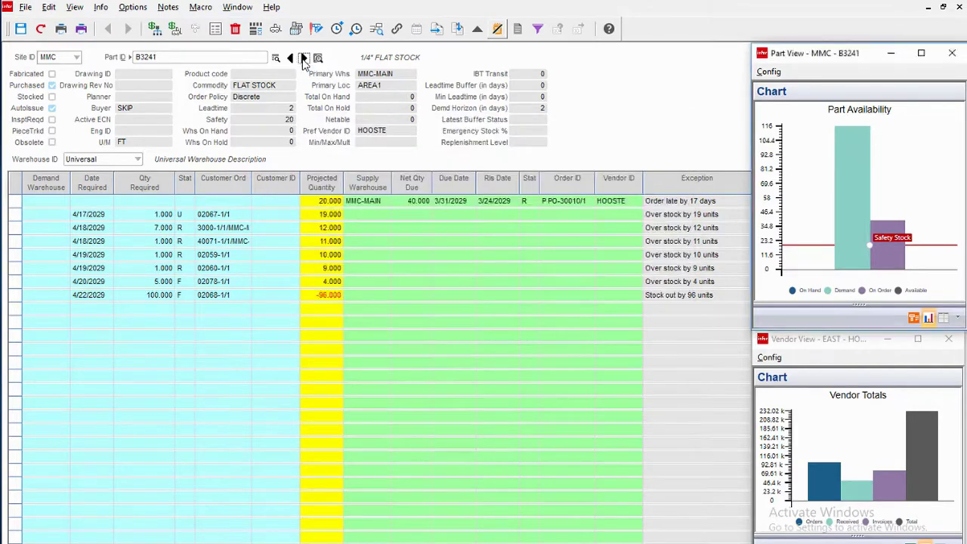
{"action": "left_click", "coordinate": [302, 59]}
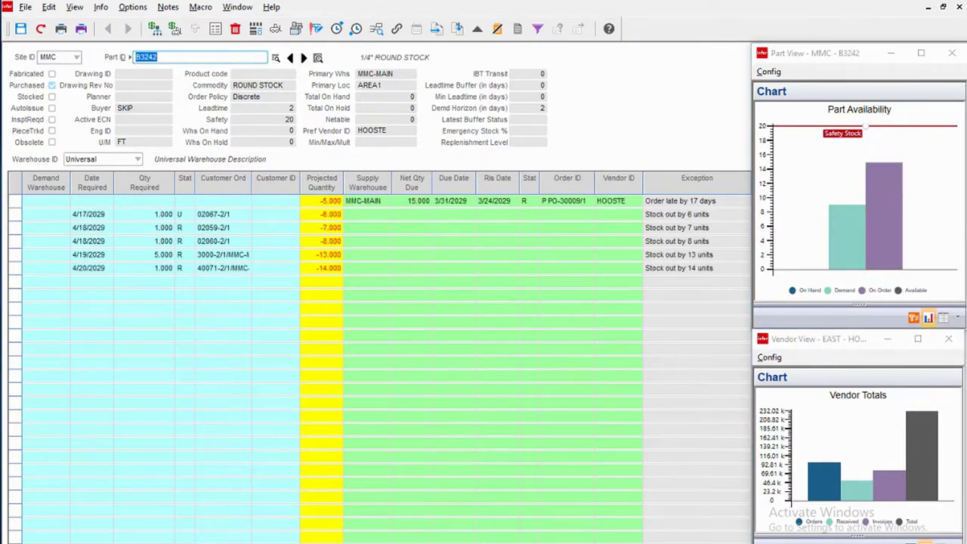
{"action": "left_click", "coordinate": [642, 534]}
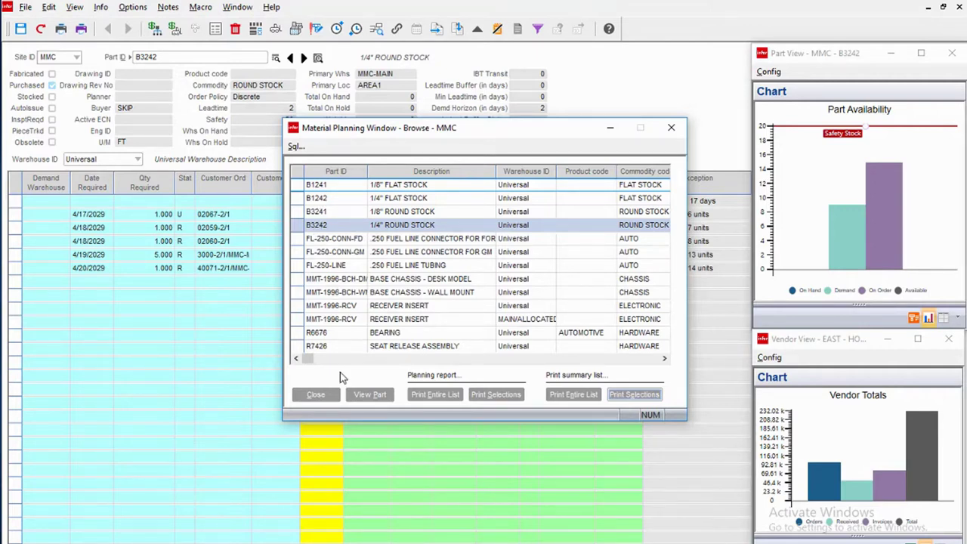
{"action": "left_click", "coordinate": [315, 395]}
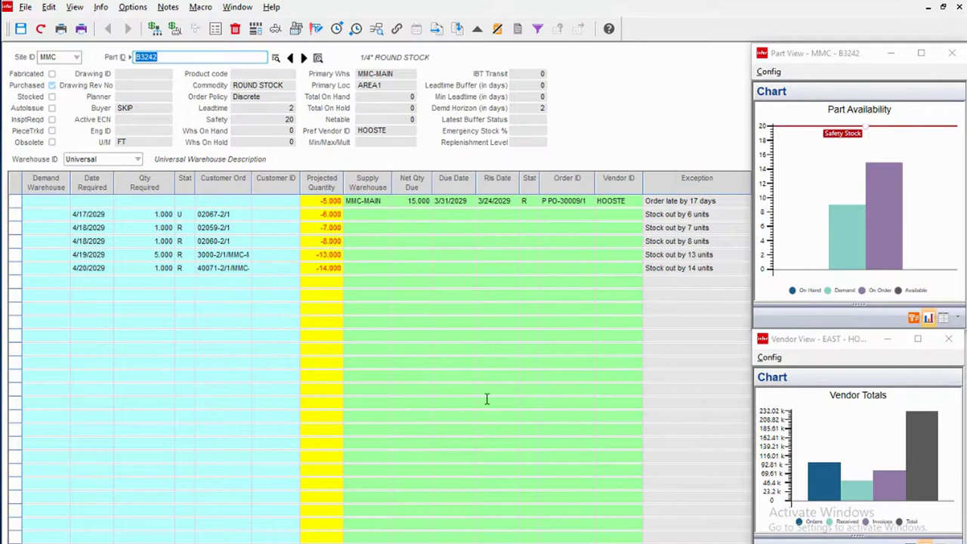